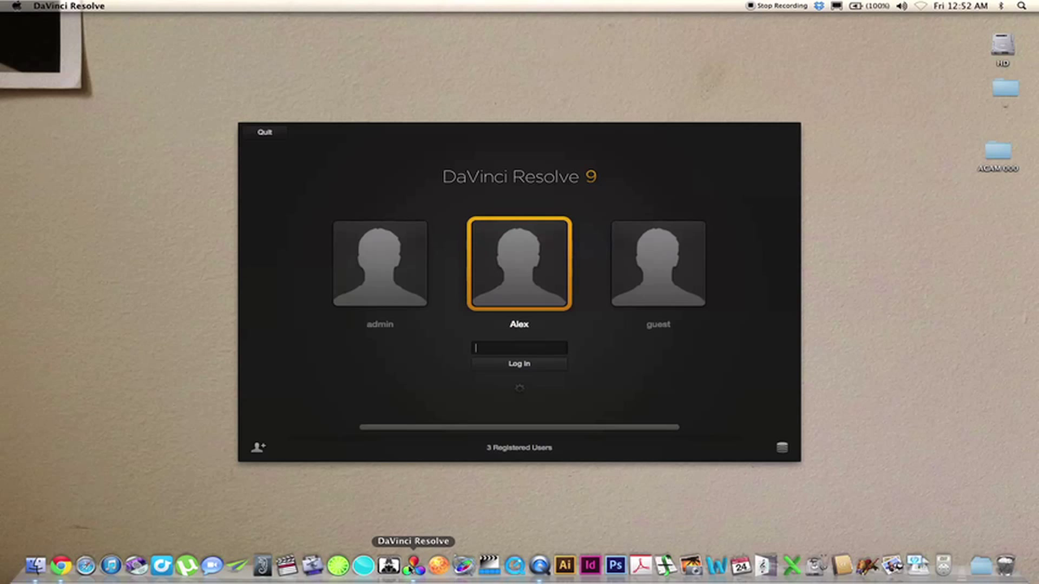
Step: Sign in with the user profile and open the Default Project on the Media page
click(372, 244)
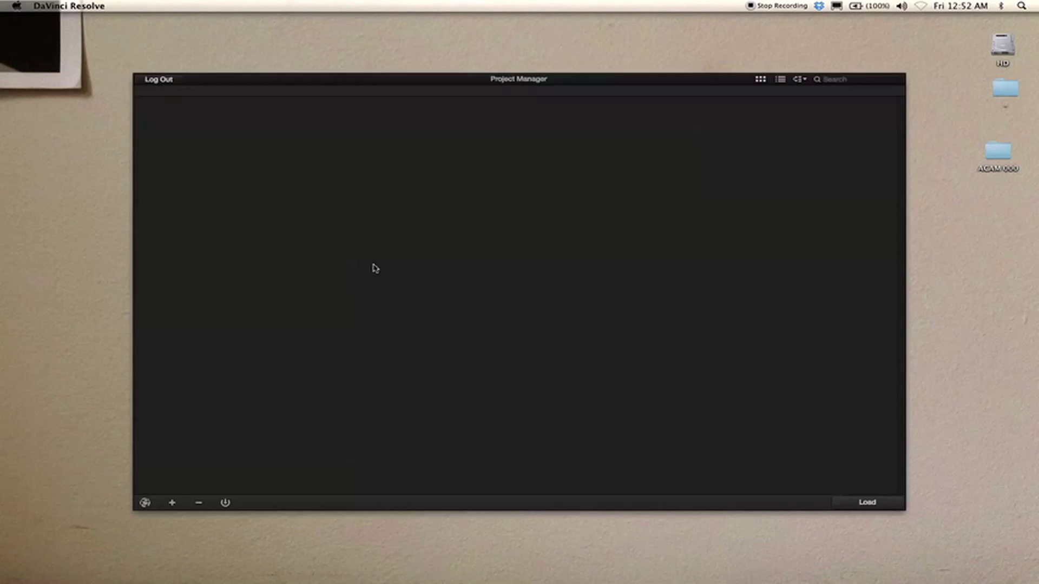
double_click(203, 157)
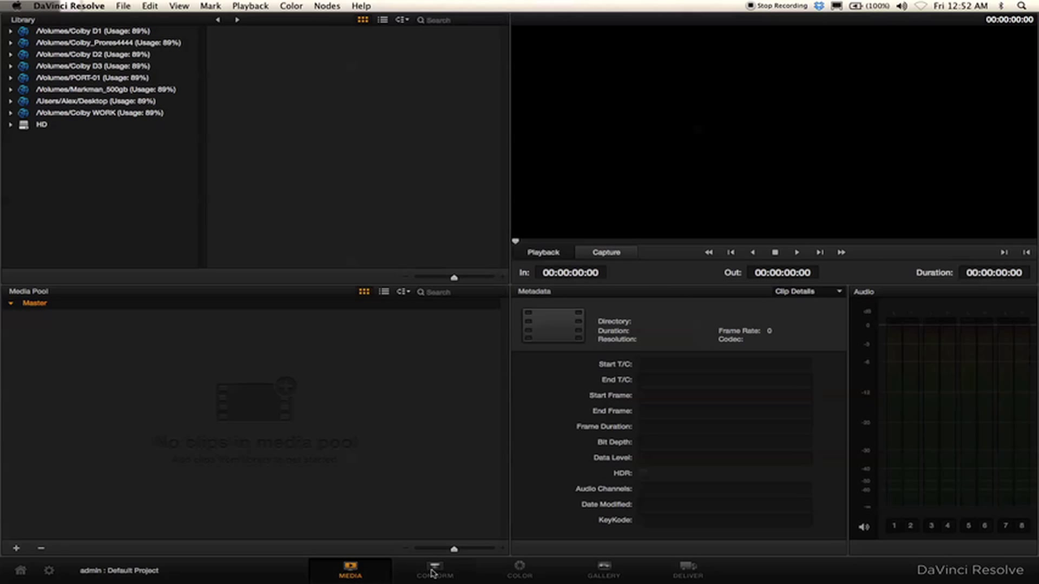
Step: Navigate the Library tree to HD > Users > home > Desktop and select the ACAM 000 folder
click(11, 125)
click(22, 171)
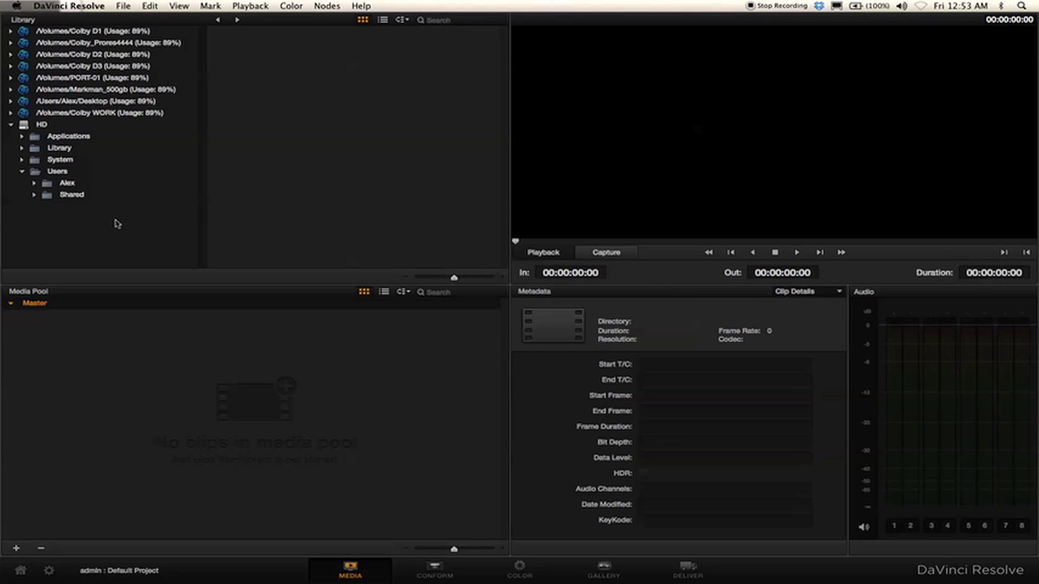
click(46, 187)
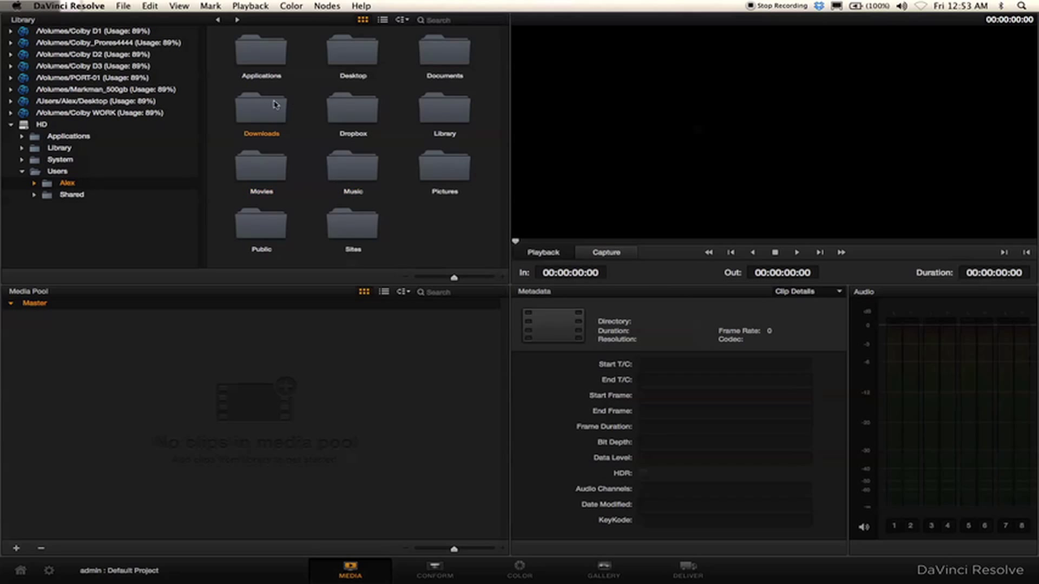
click(33, 183)
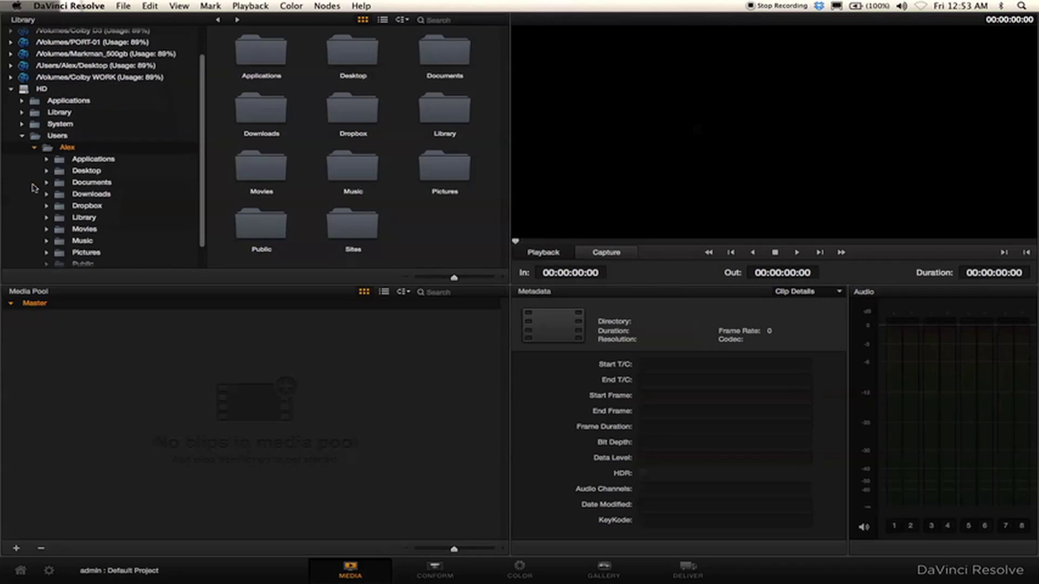
click(75, 172)
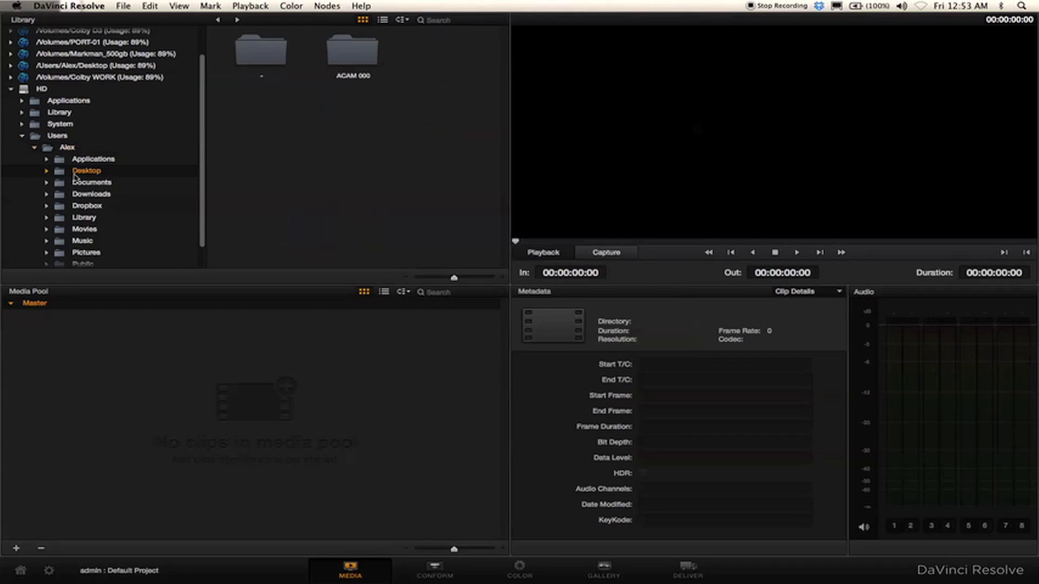
click(366, 56)
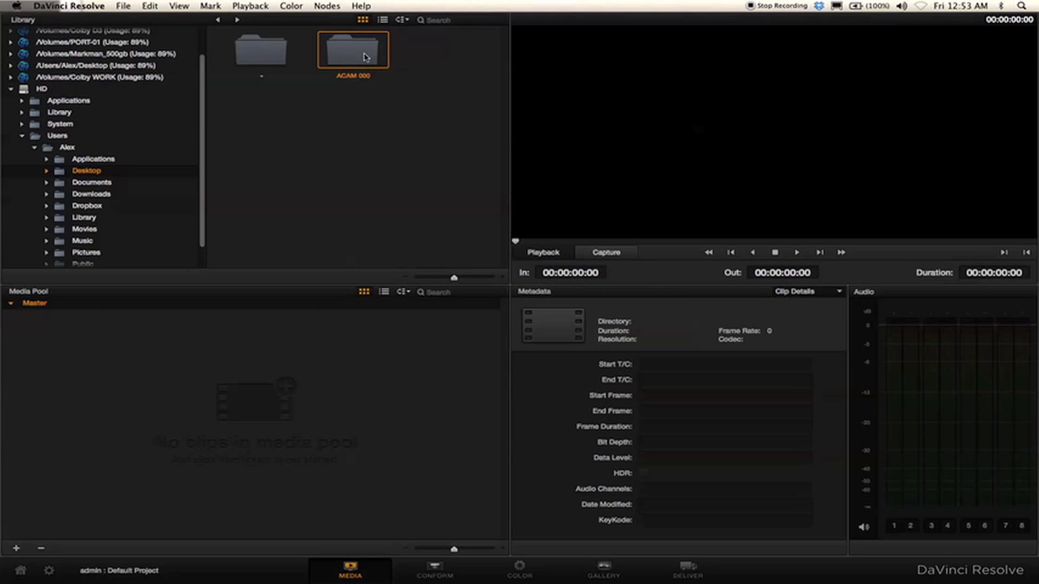
right_click(365, 56)
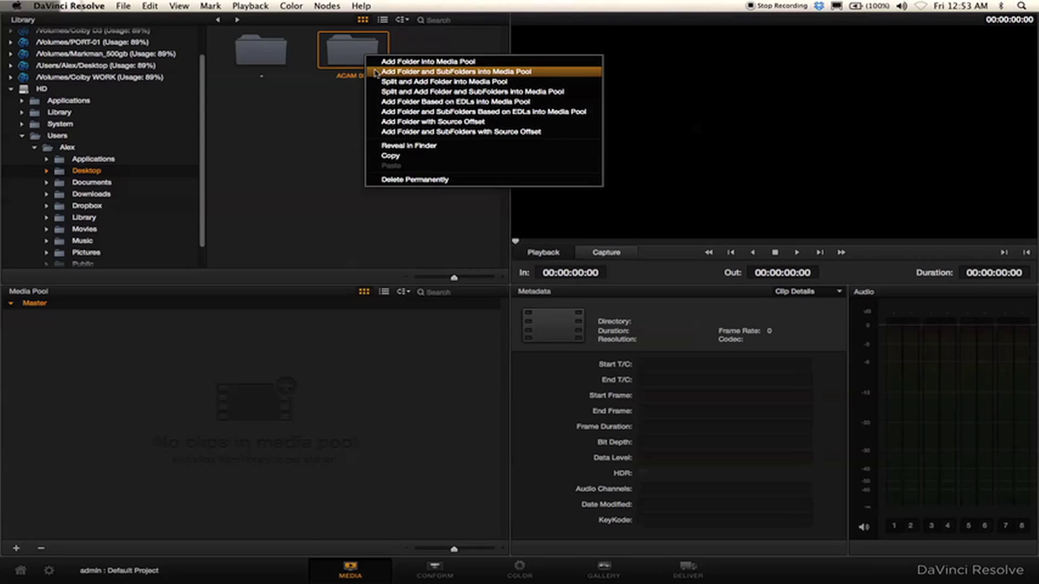
click(377, 72)
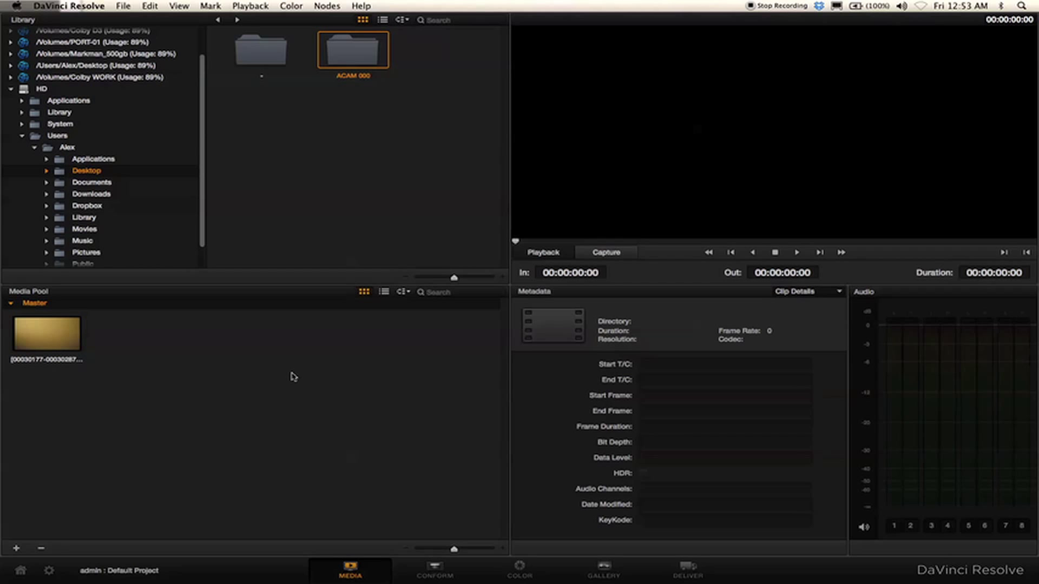
click(68, 337)
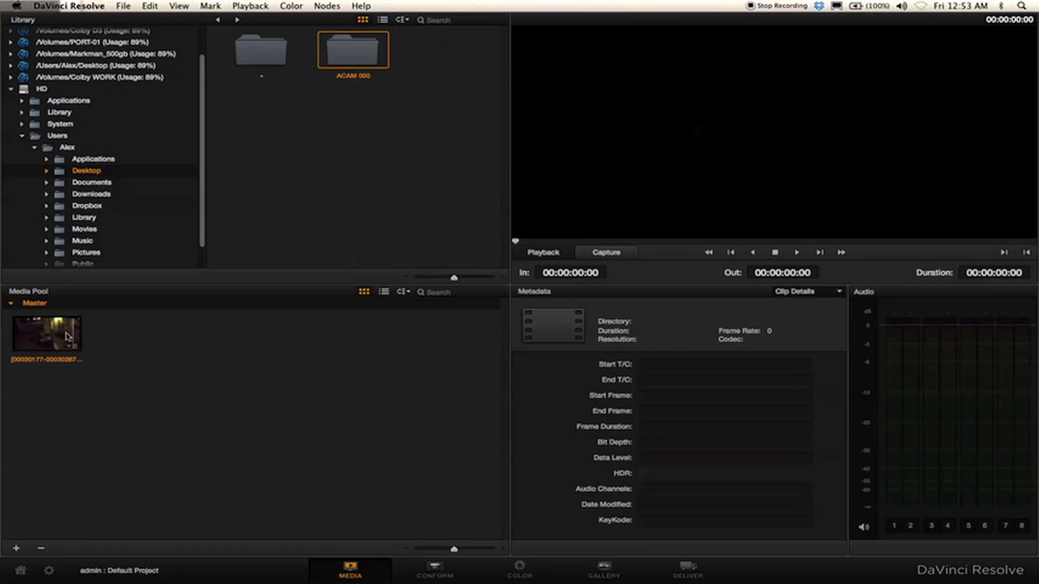
click(67, 336)
drag(528, 249, 908, 244)
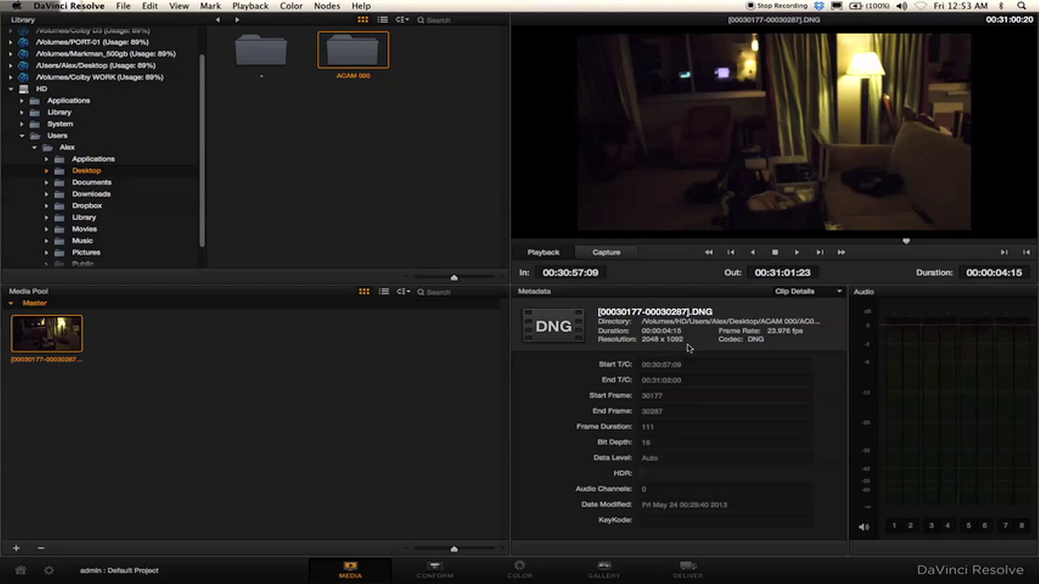
click(49, 570)
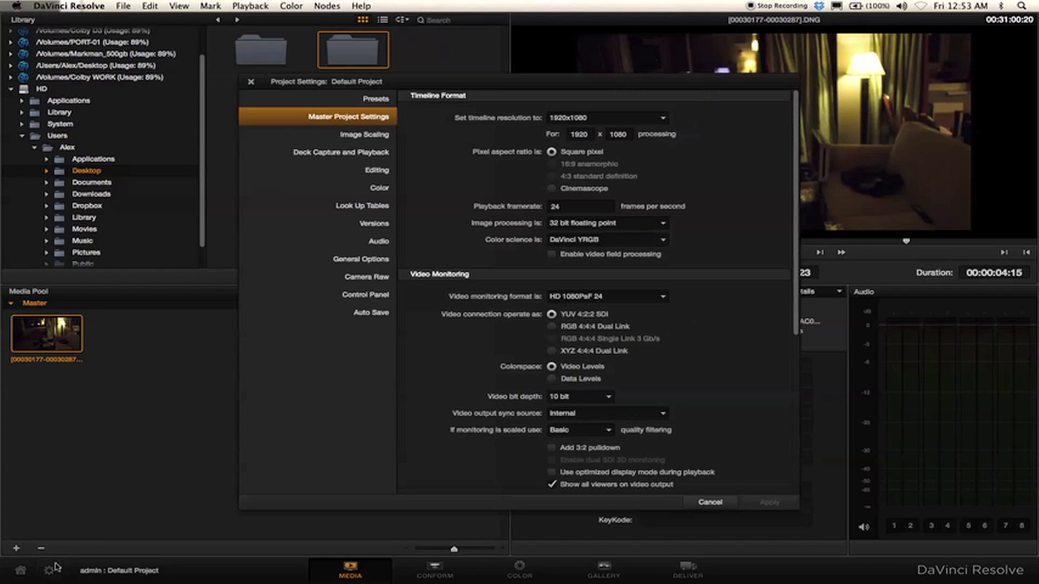
Step: Set Image Scaling's Input Scaling Preset to Center crop with no resizing and apply it
click(366, 137)
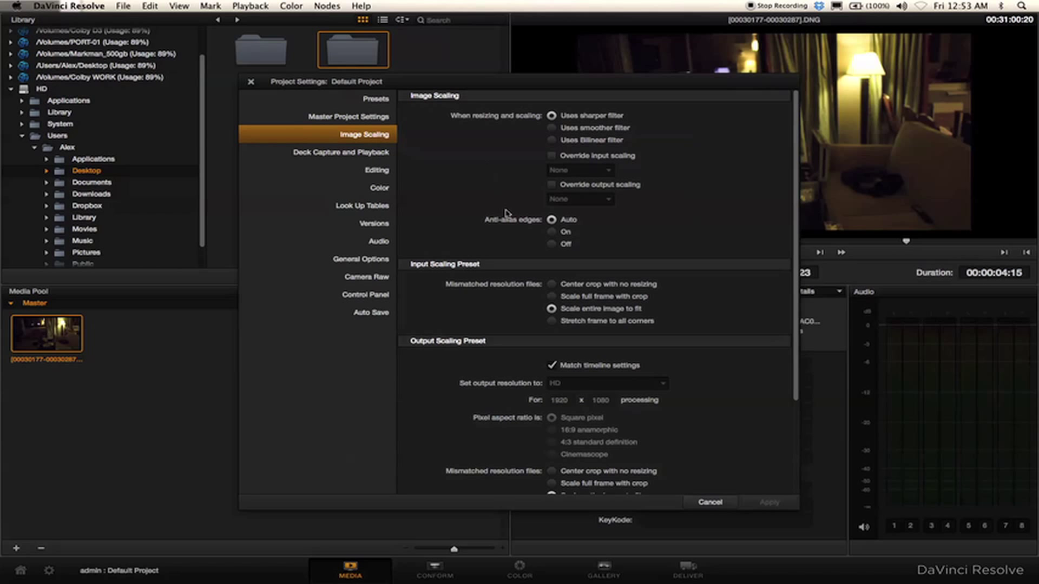
click(552, 284)
click(770, 503)
Step: On the Color page, scrub the DNG clip and nudge then reset Lift to 0.00
click(525, 572)
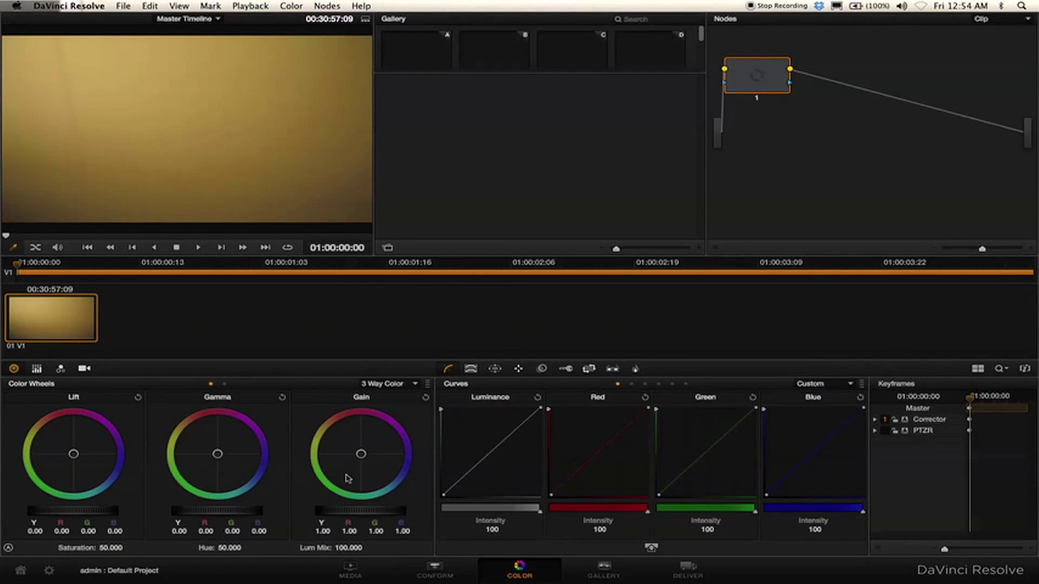
drag(114, 238, 349, 238)
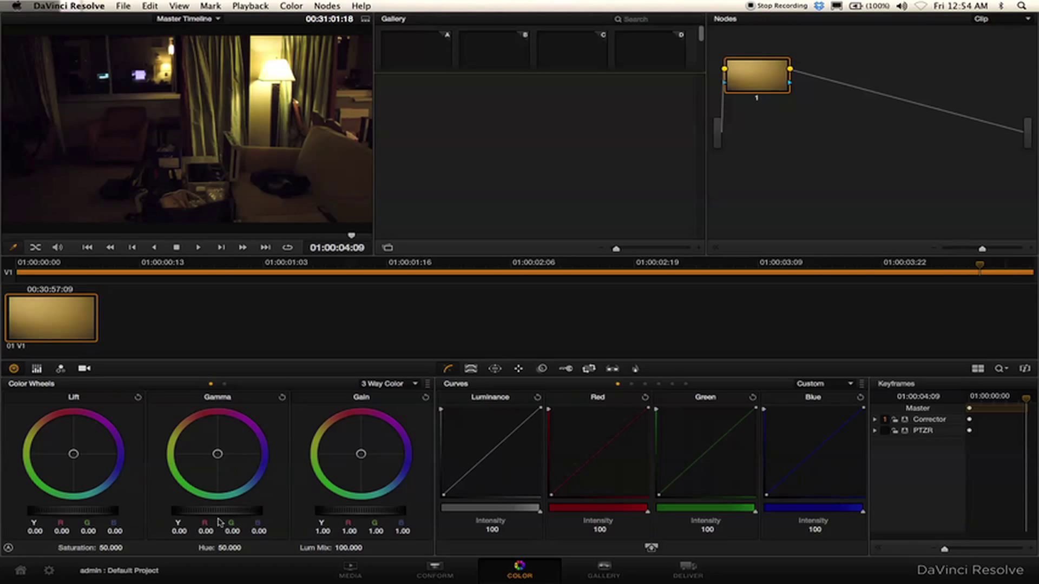
drag(93, 511, 83, 515)
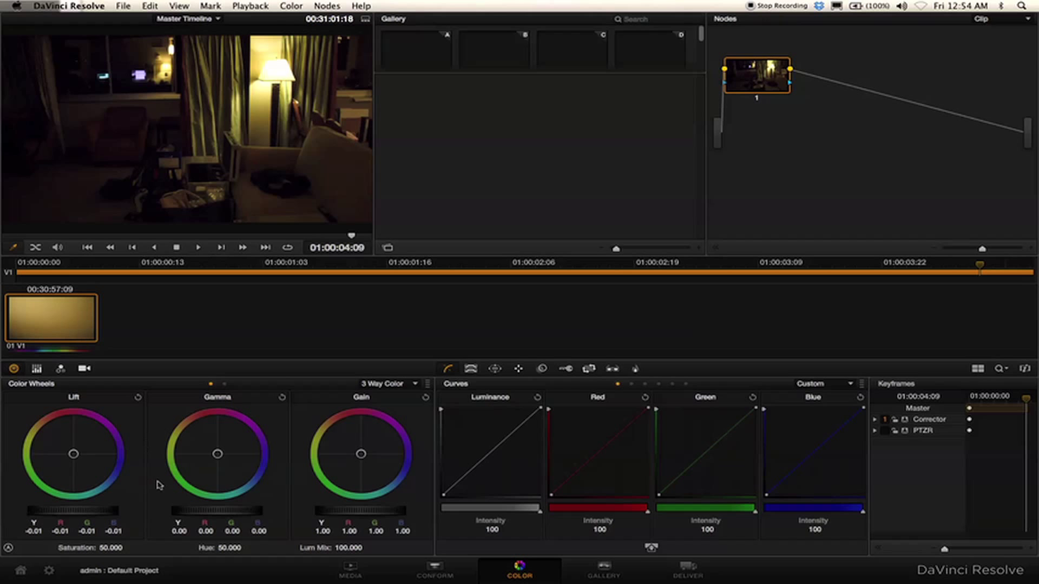
click(140, 399)
click(38, 370)
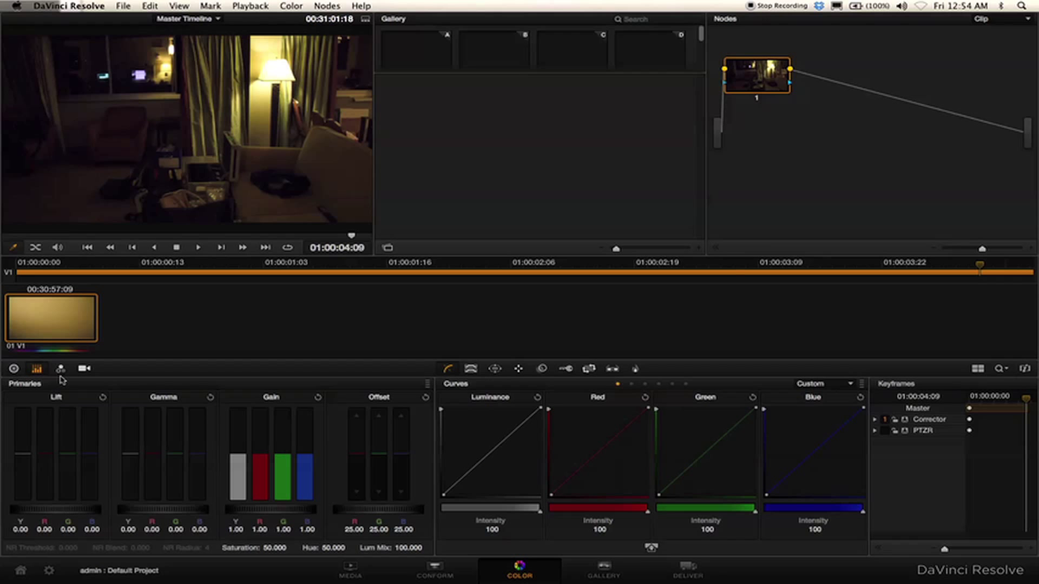
Step: In the Camera Raw palette, set Decode Using to Clip
click(61, 370)
click(83, 369)
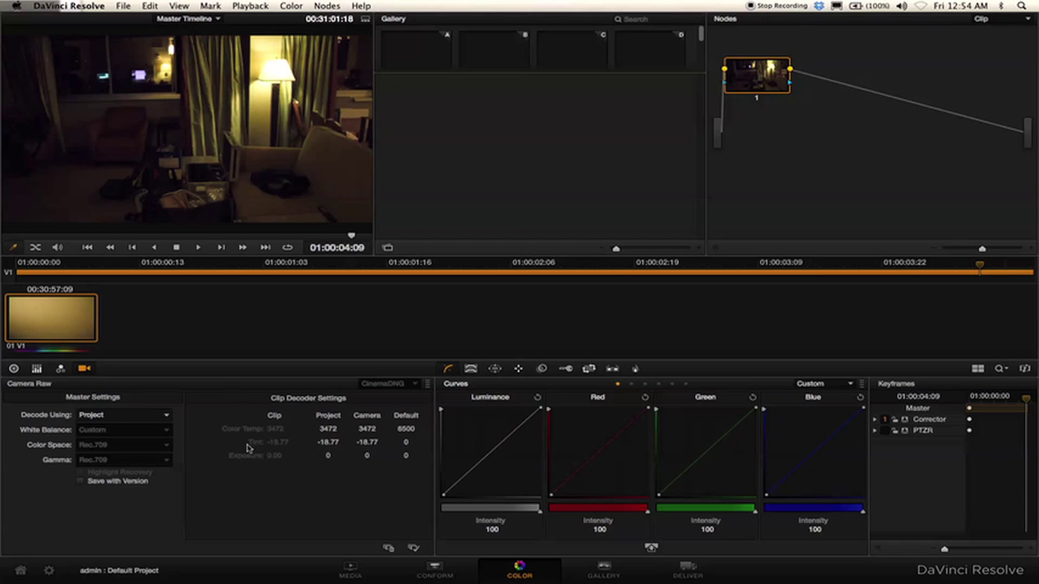
click(162, 415)
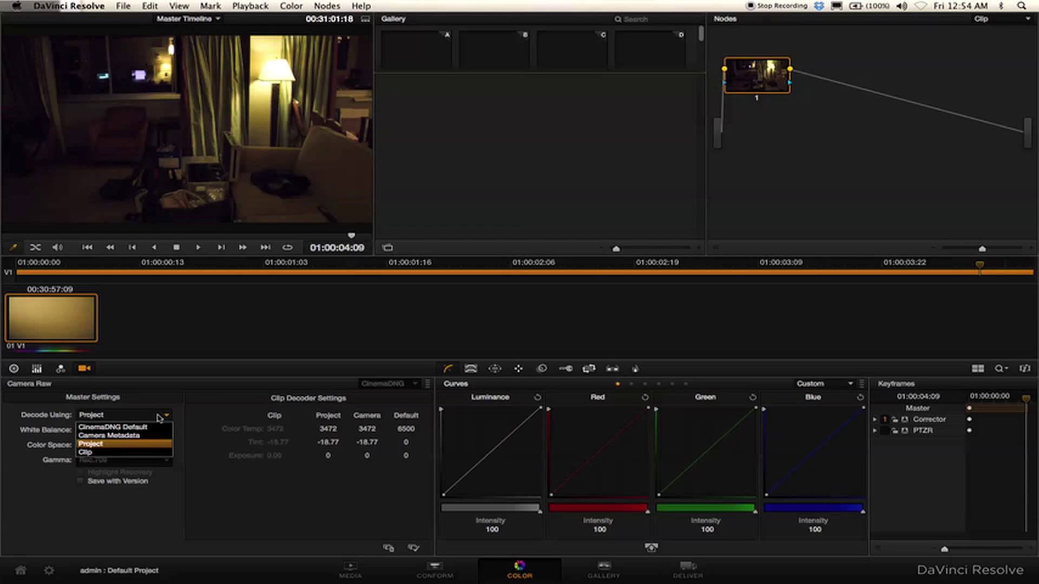
click(132, 452)
Step: Try raw Exposure at 0.36 and -1.22, then set it back to 0
text(0.36)
key(Return)
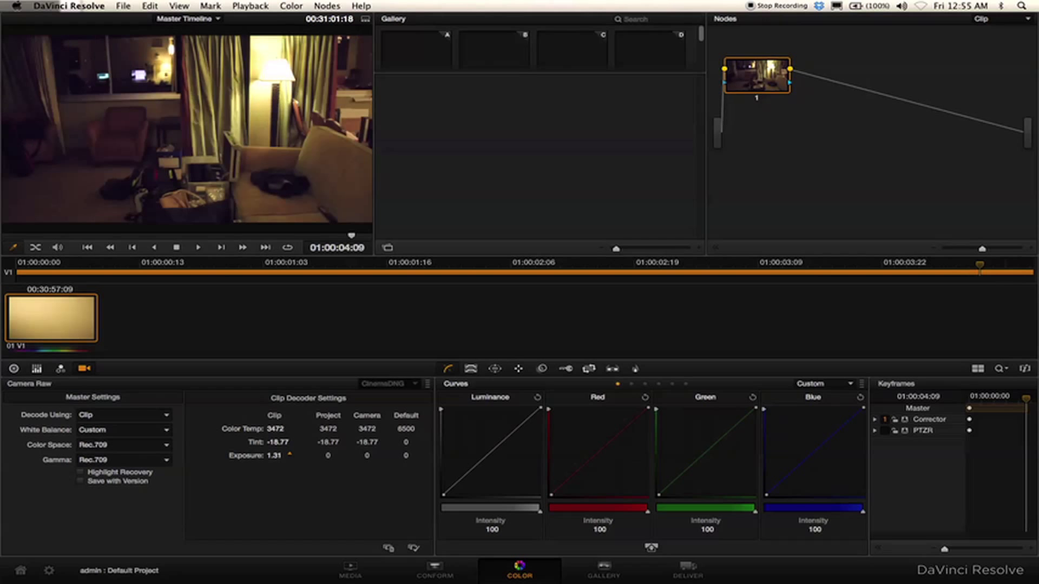
text(-1.22)
key(Return)
text(0)
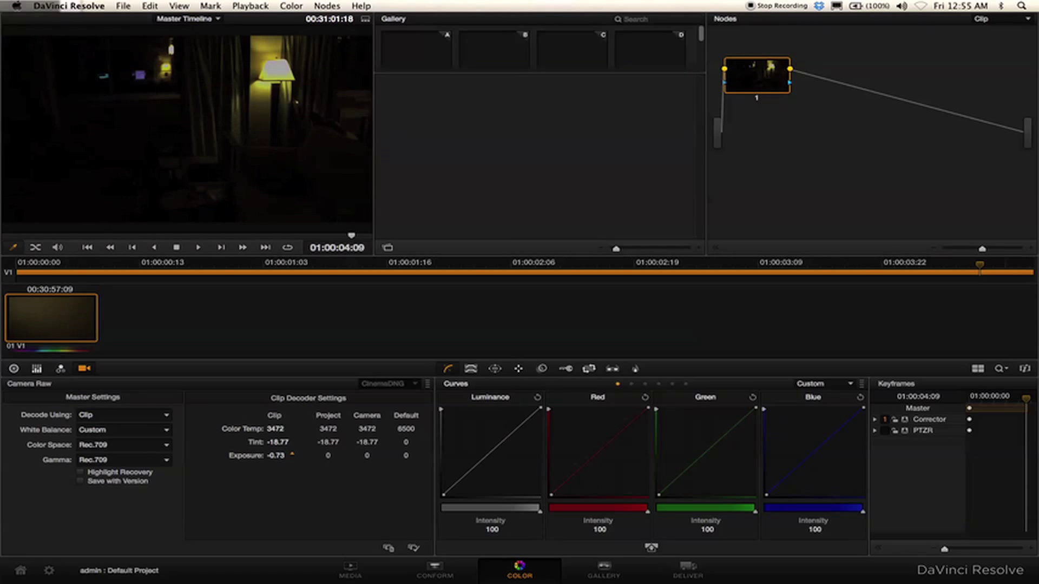
key(Return)
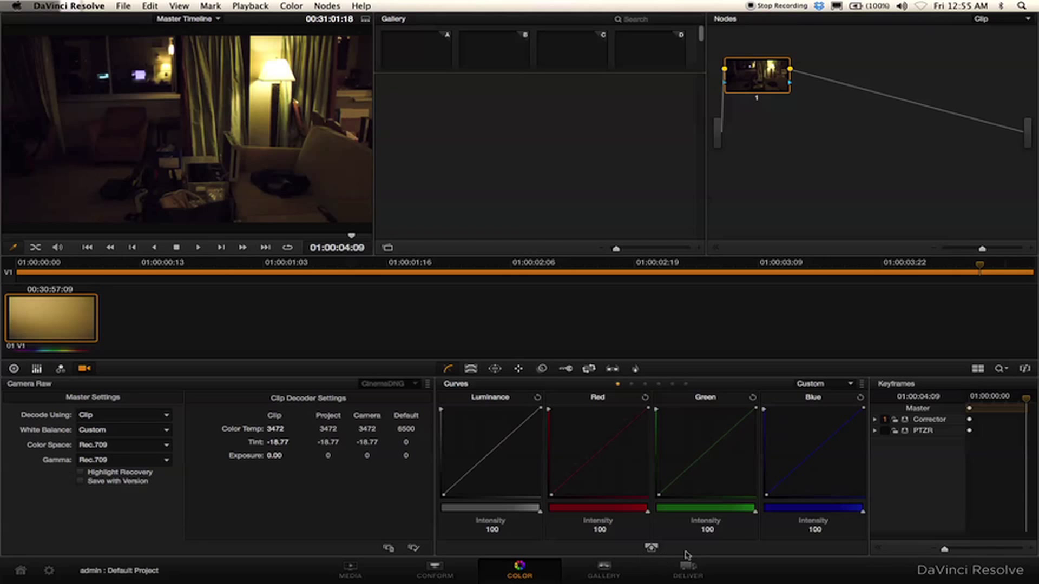
click(696, 577)
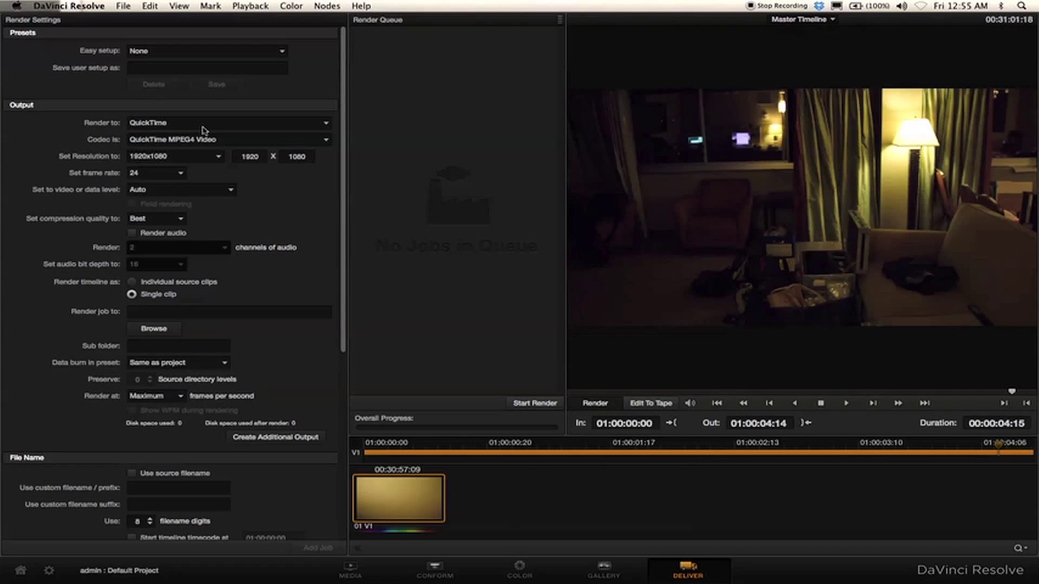
Step: Choose QuickTime, Apple ProRes 422 (HQ) codec, 23.976 fps, and Individual source clips output
click(178, 128)
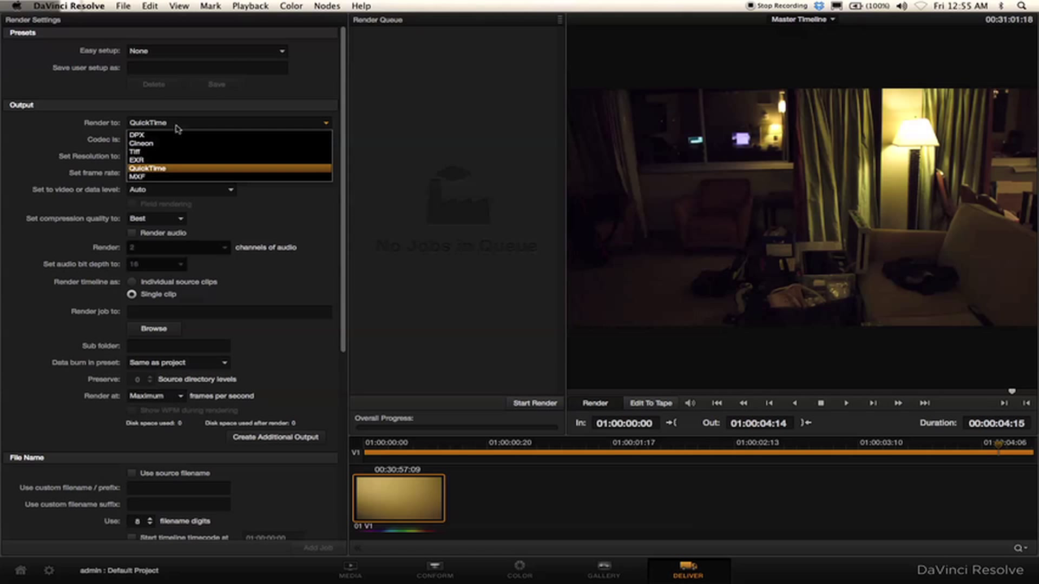
click(178, 128)
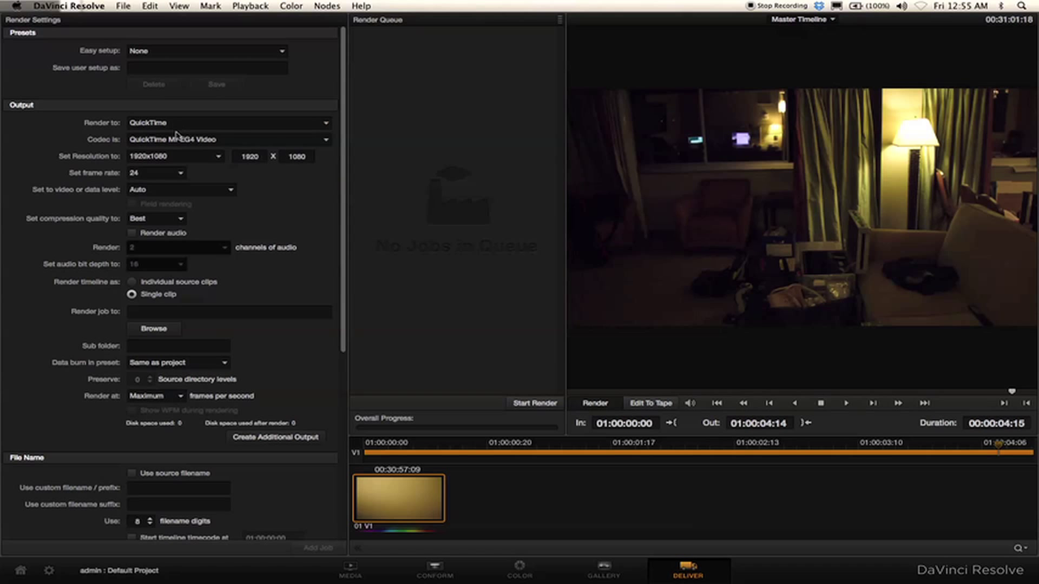
click(177, 141)
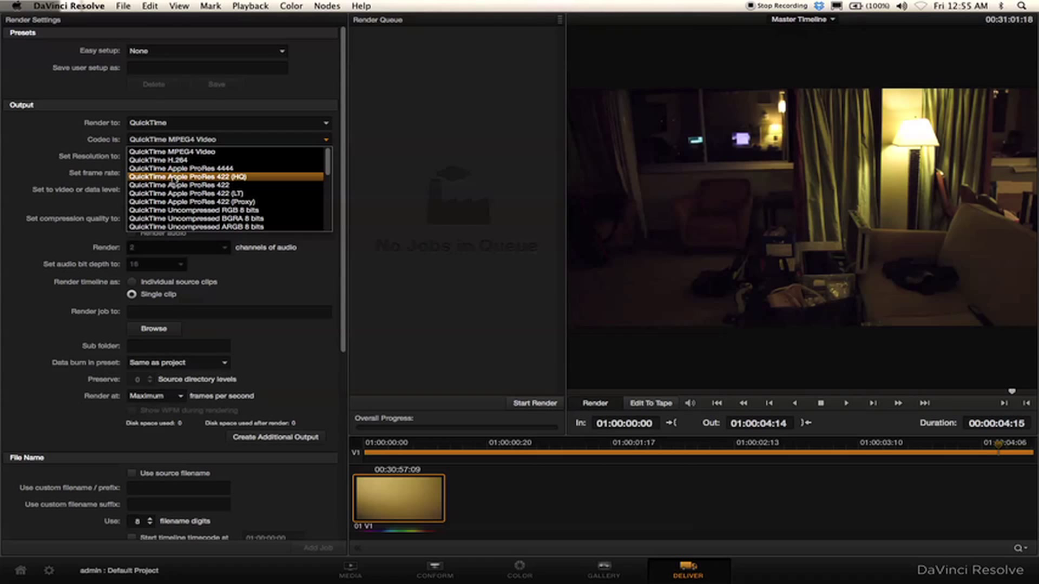
scroll(173, 181, down, 5)
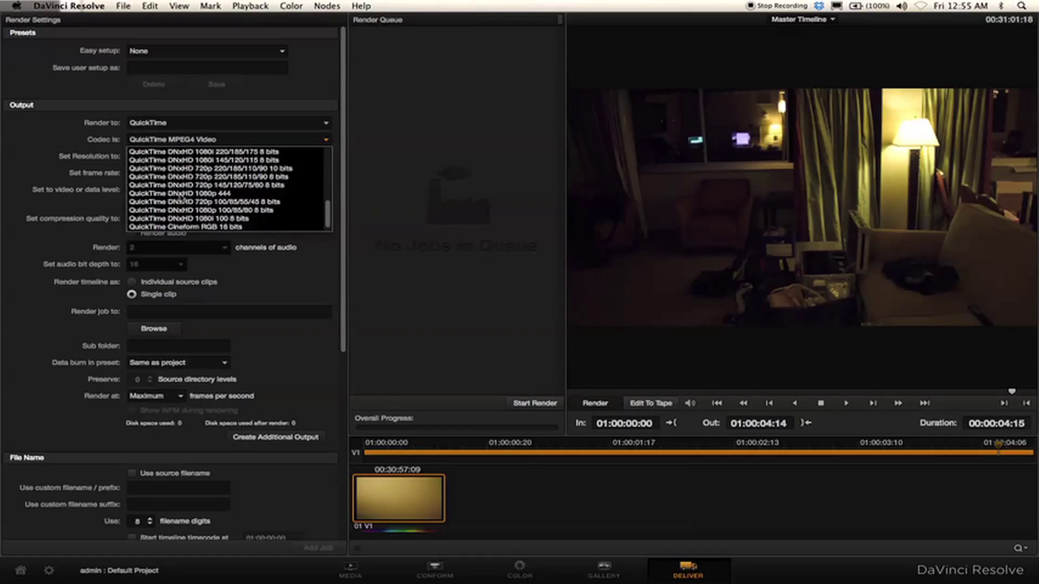
scroll(180, 198, up, 5)
click(208, 178)
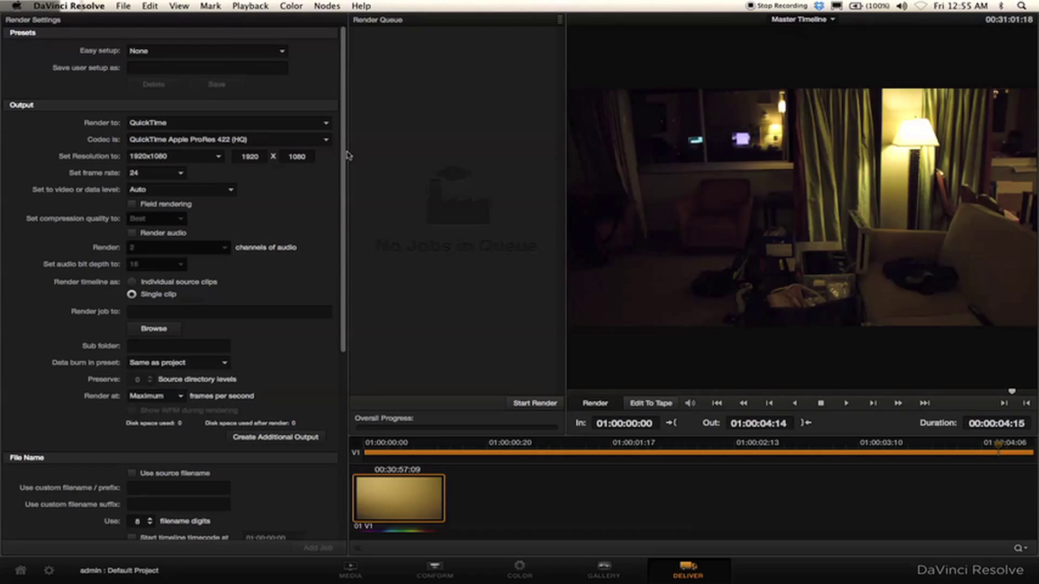
click(181, 176)
click(170, 187)
click(132, 282)
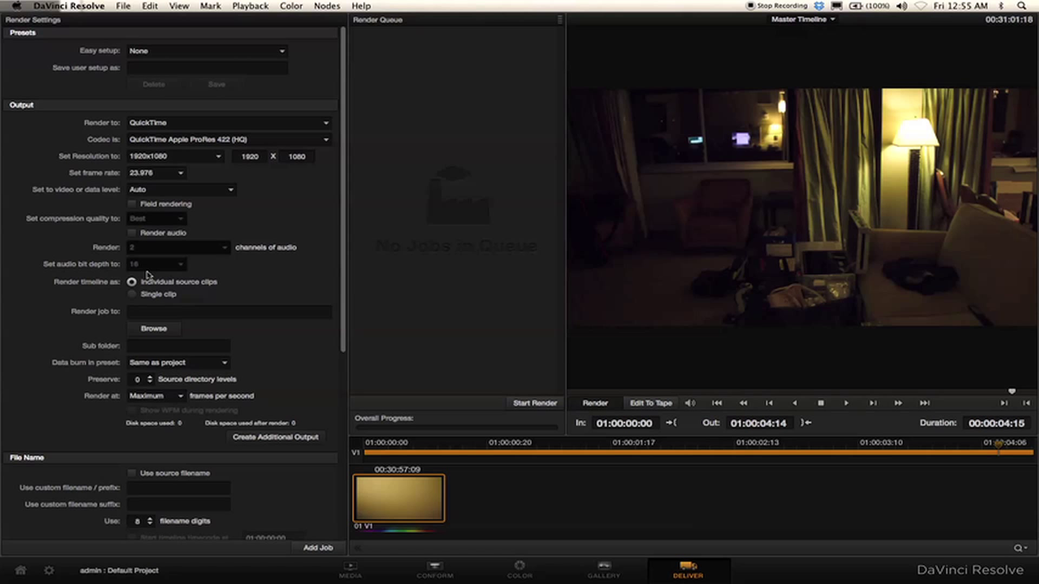
click(156, 331)
Step: Browse the render destination tree to HD > Users > home > Desktop
click(367, 253)
click(366, 251)
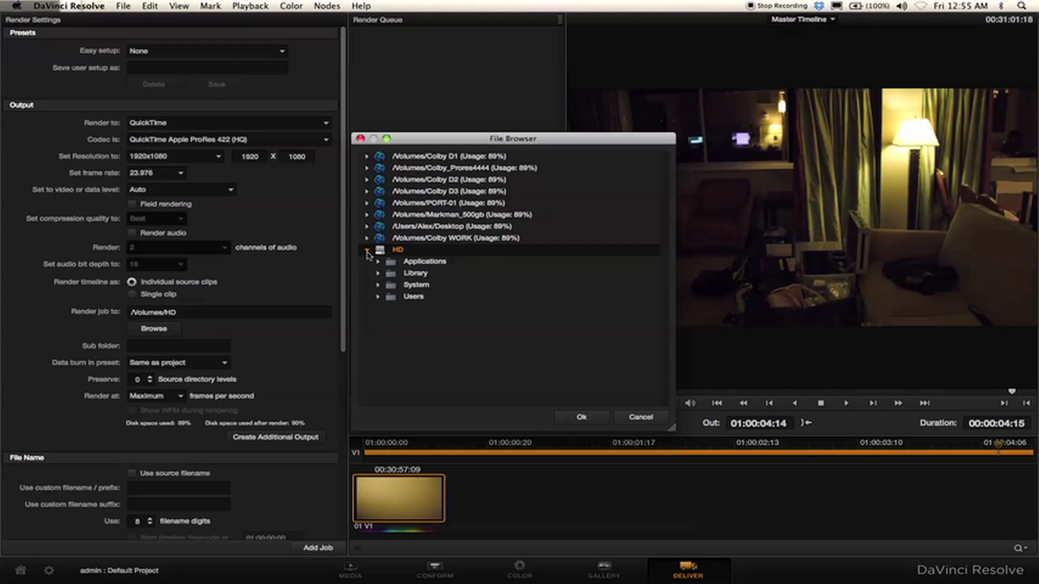
click(379, 297)
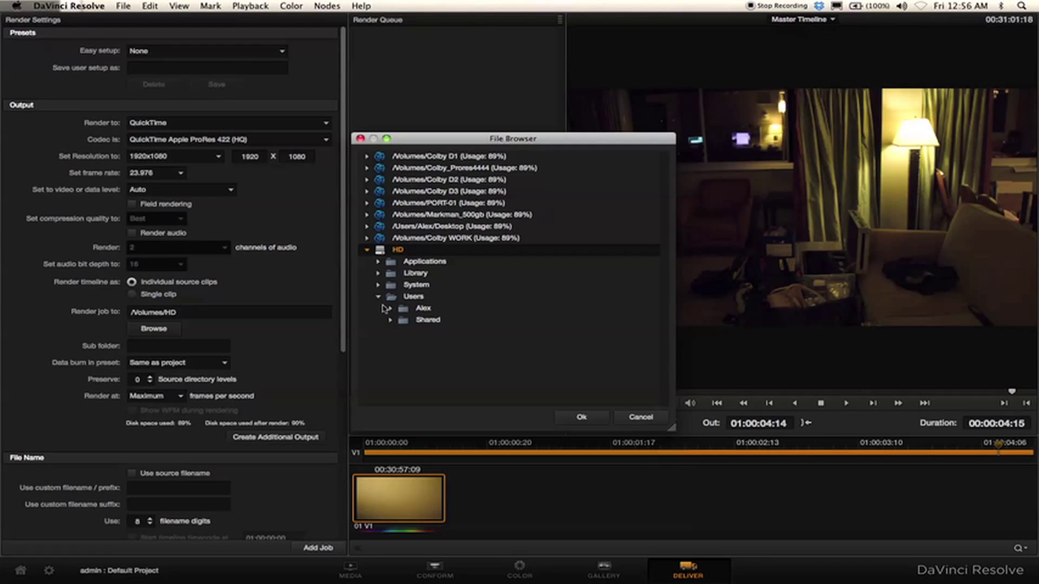
click(391, 309)
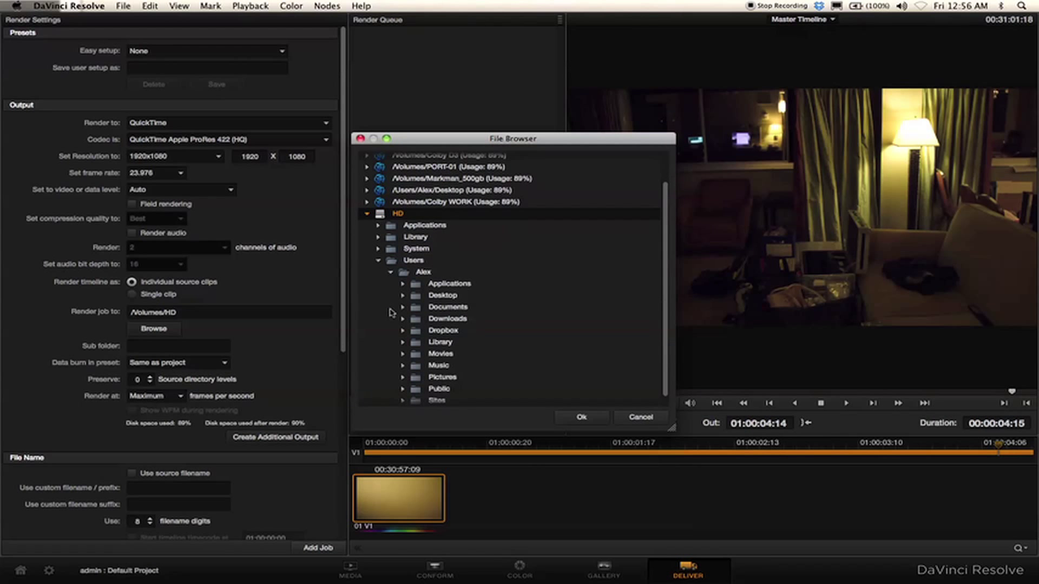
double_click(427, 296)
Step: Create a Desktop folder named 'ACAM 000 ProResHQ' and accept it as the render destination
right_click(451, 296)
click(462, 324)
right_click(436, 297)
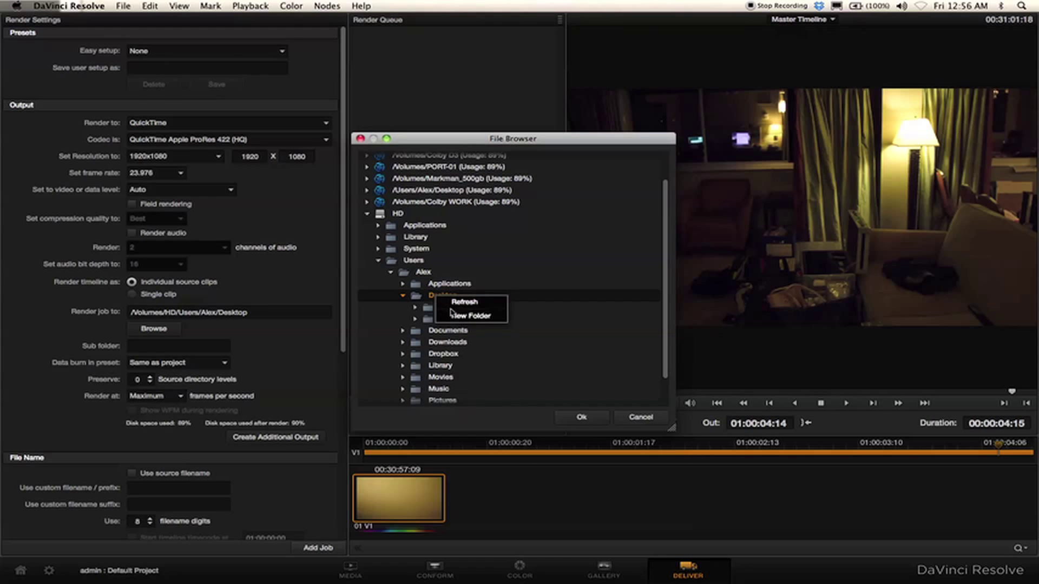
click(457, 319)
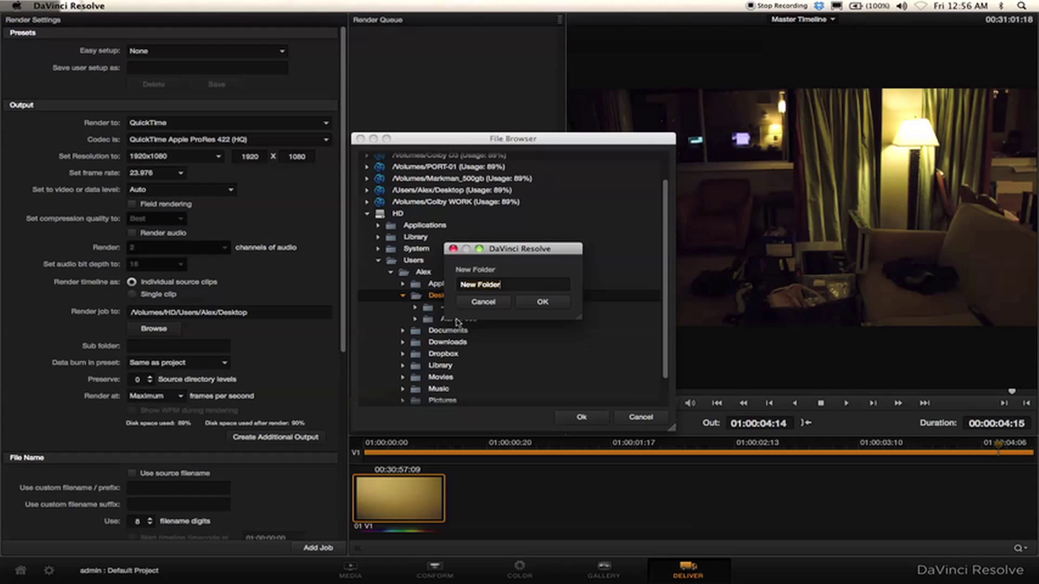
drag(495, 253, 498, 234)
text(A)
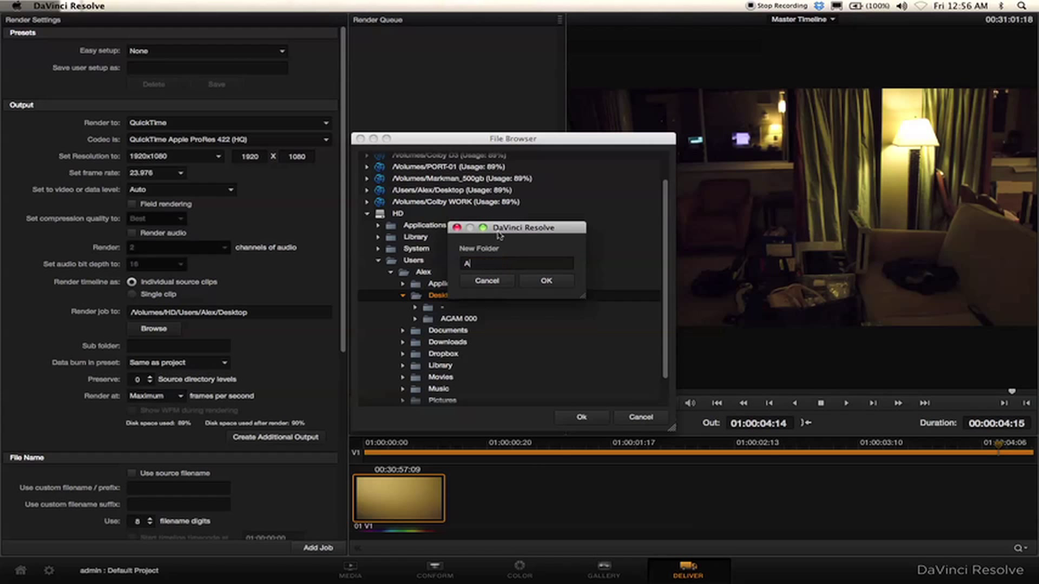
text(CAM 000 ProResHQ)
key(Return)
click(596, 419)
Step: Enable Use source filename and Use commercial workflow, then add the render as Job 1
scroll(301, 385, down, 5)
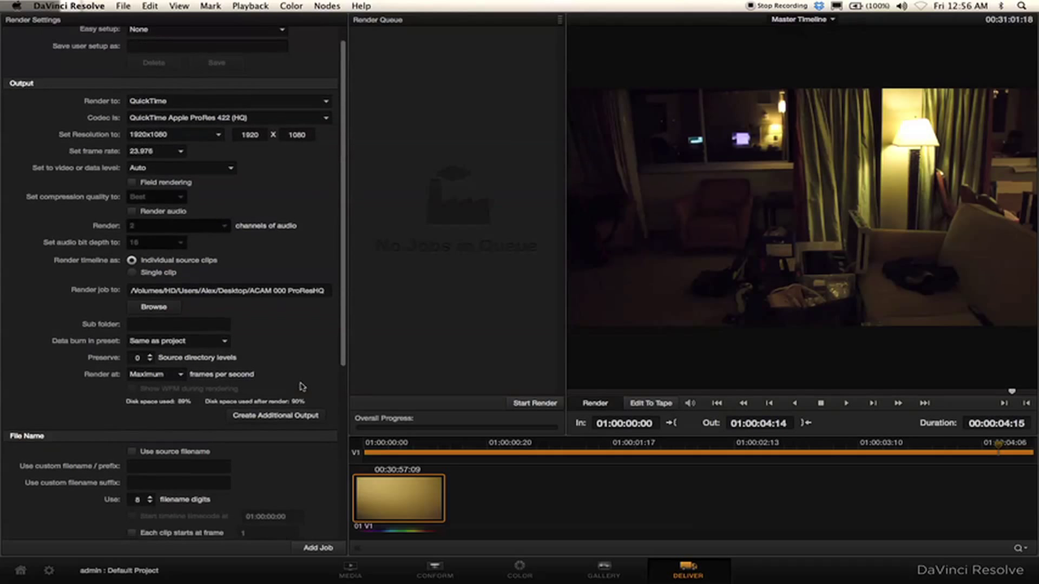
click(175, 329)
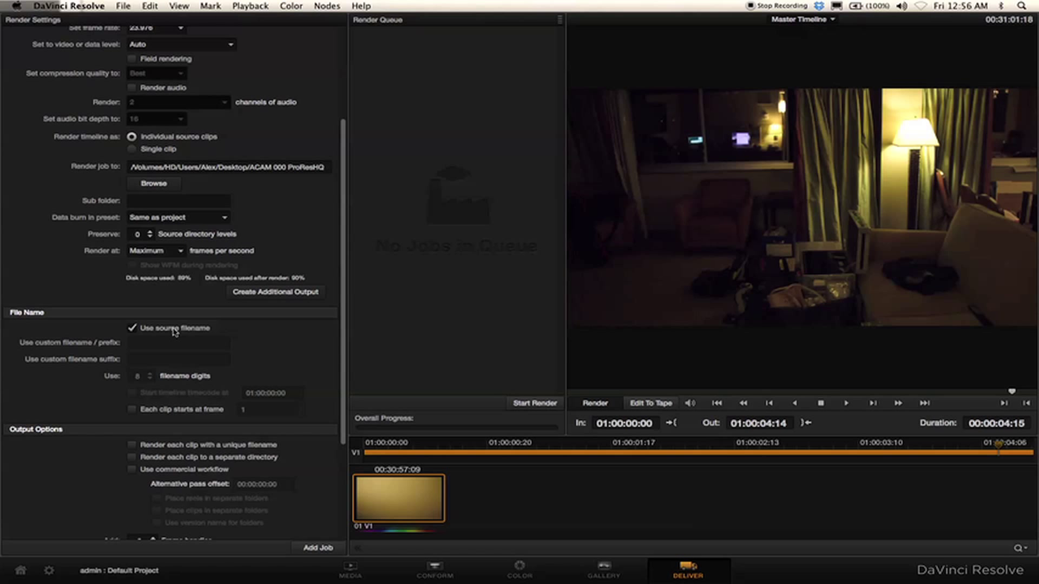
scroll(154, 484, down, 2)
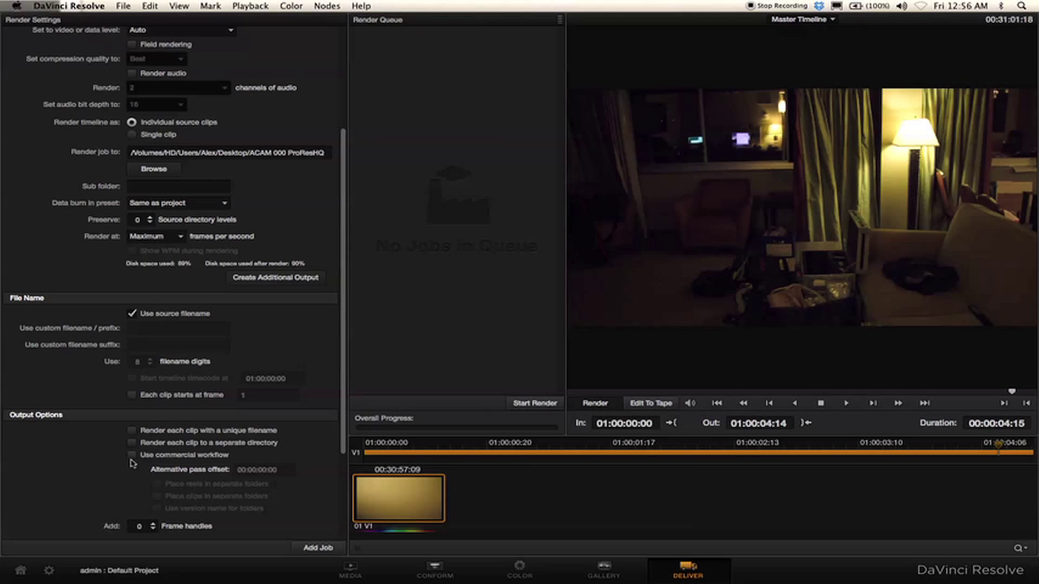
click(131, 456)
scroll(134, 461, down, 5)
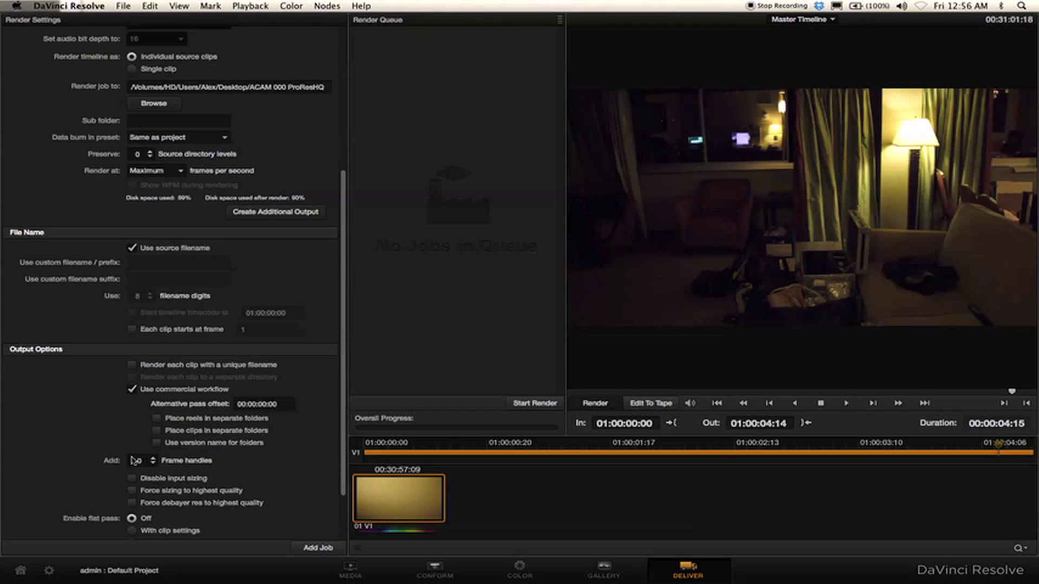
click(317, 549)
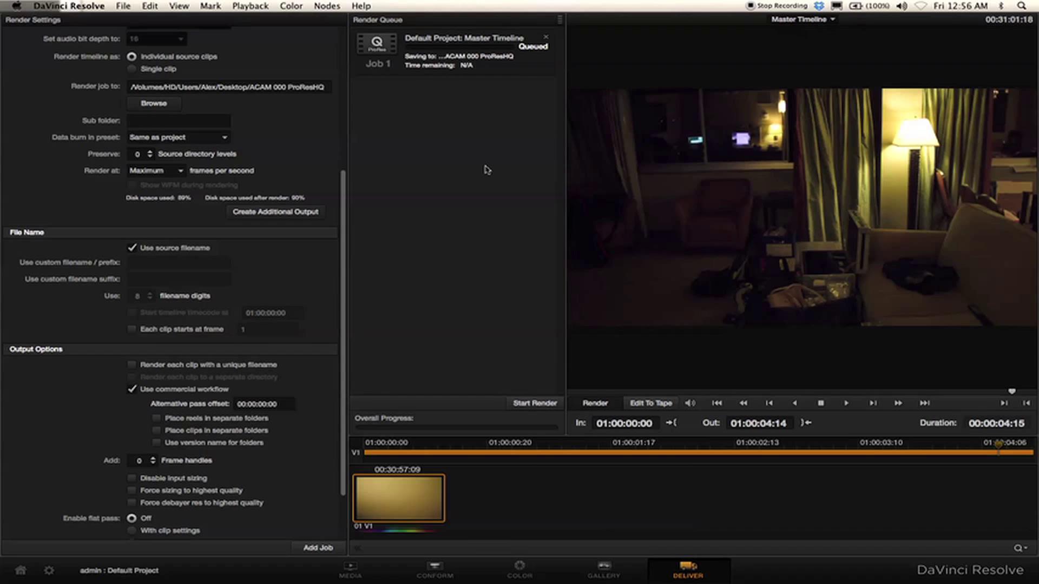
Step: Render Job 1 from the queue to 100% complete, then quit Resolve
click(455, 74)
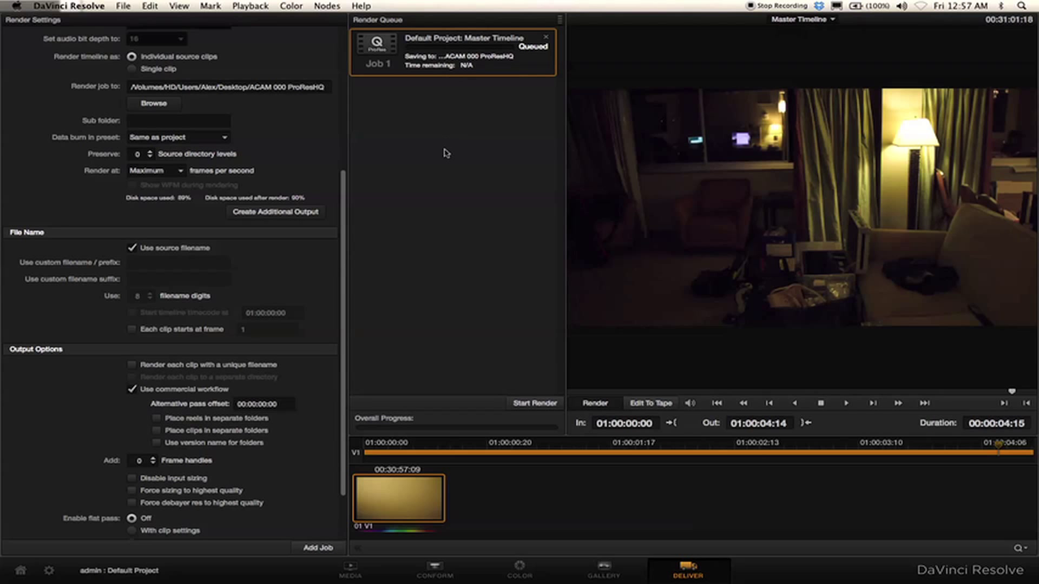
click(531, 404)
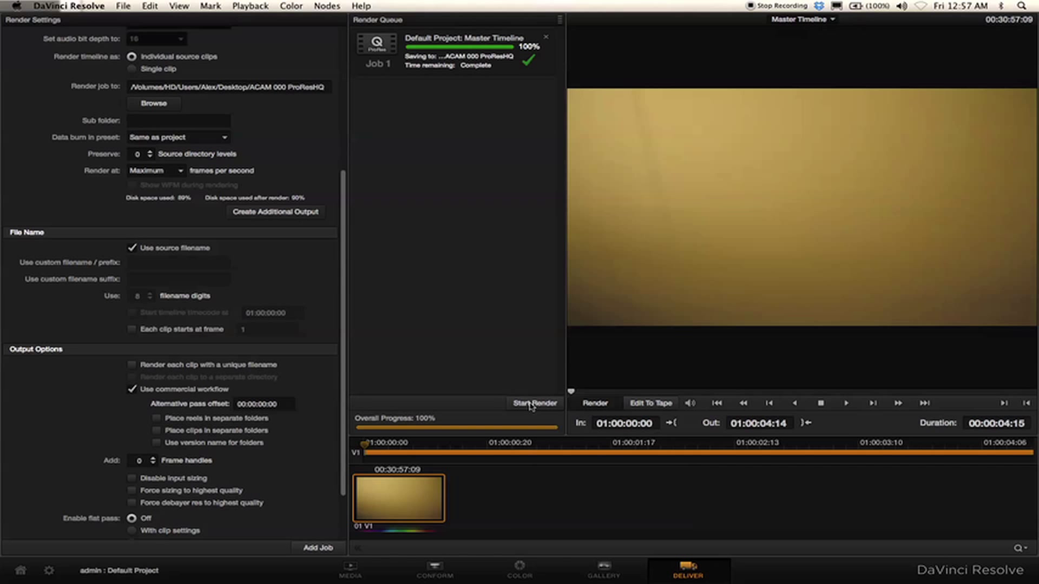
key(super+q)
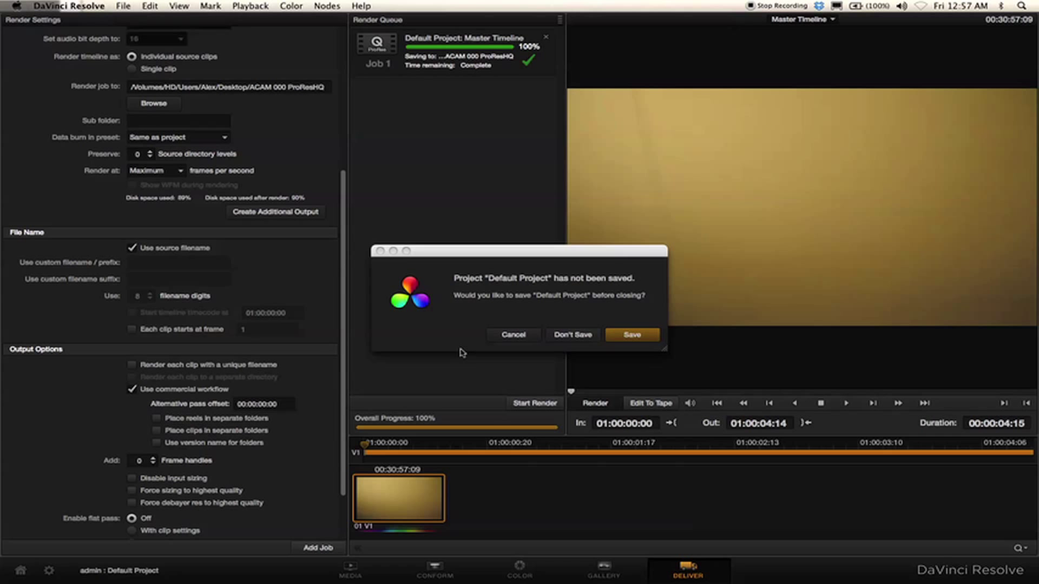
Step: Save the project as 'ACAM Dil Test' on quitting DaVinci Resolve
key(Return)
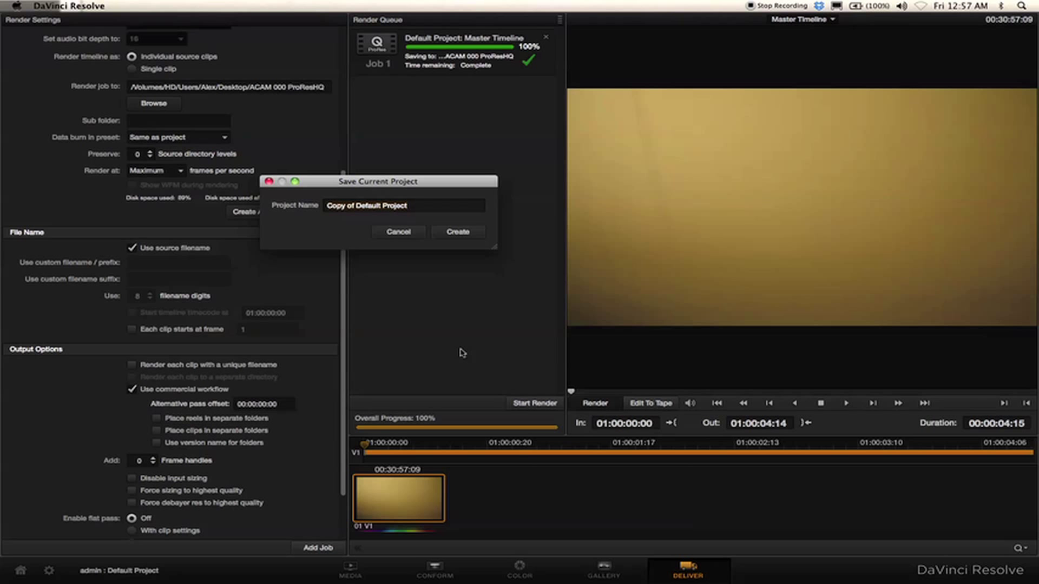
text(ACAM DII Test)
key(Return)
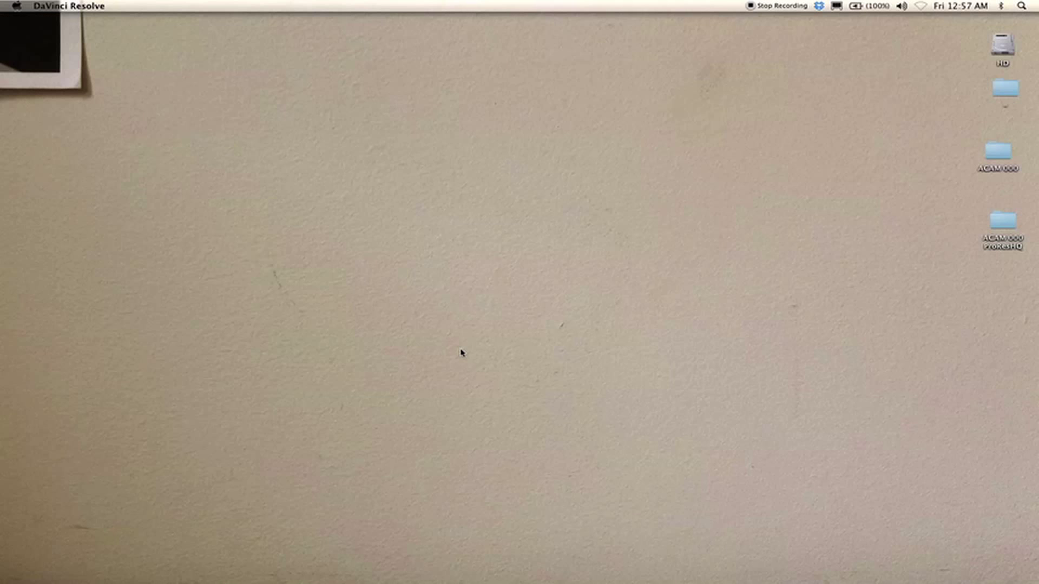
Step: Reposition the desktop folders, then open 00044577.mov from ACAM 000 ProResHQ in QuickTime Player 7
drag(994, 147, 999, 175)
click(1010, 223)
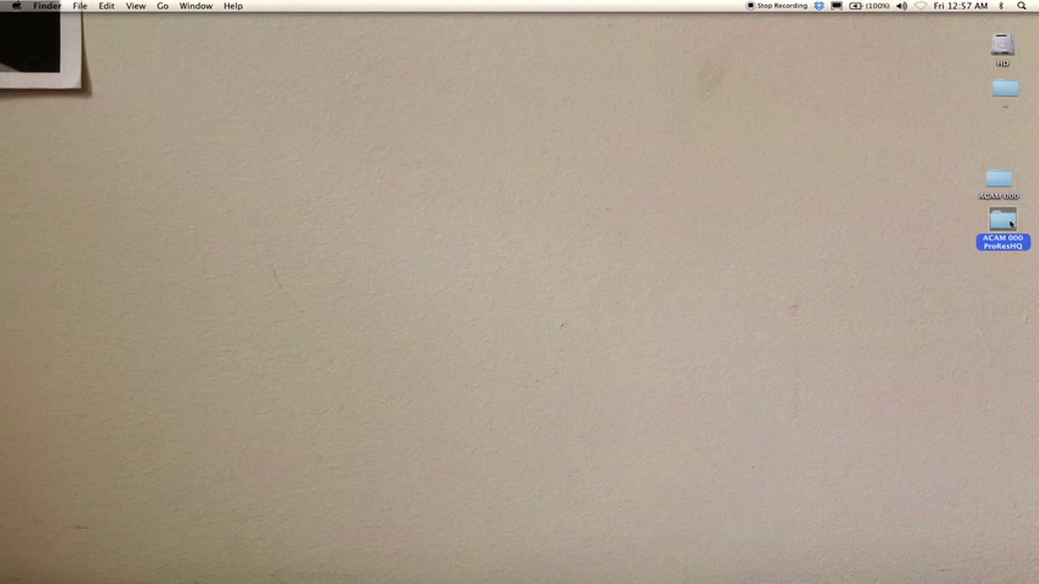
drag(1011, 223, 1003, 249)
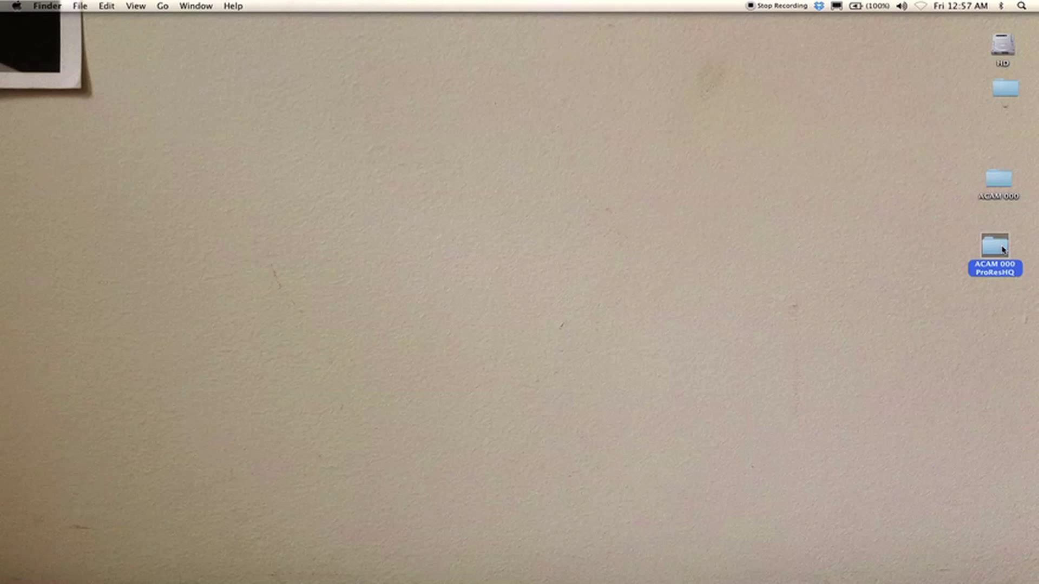
double_click(1003, 249)
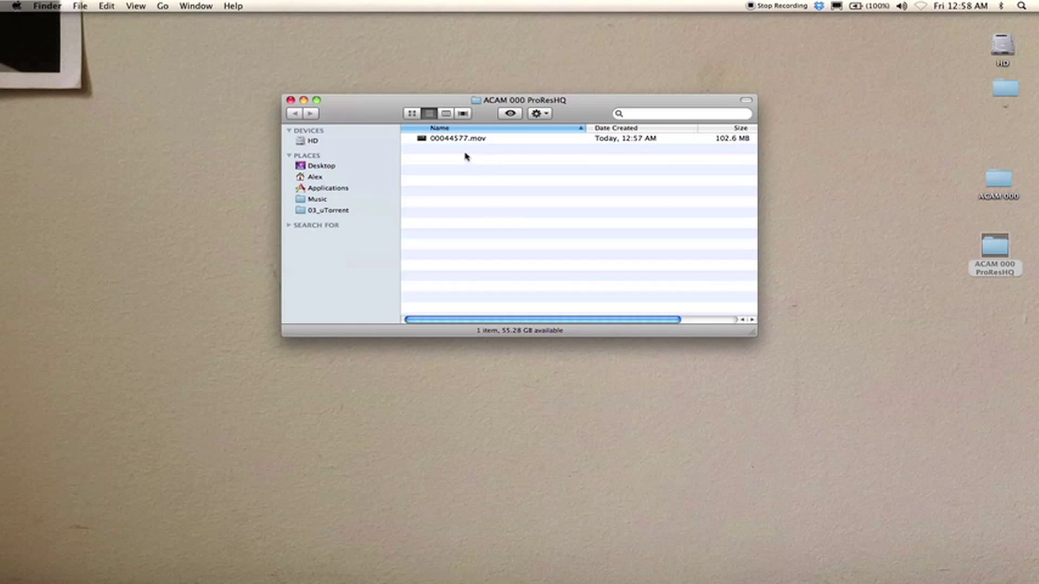
double_click(445, 140)
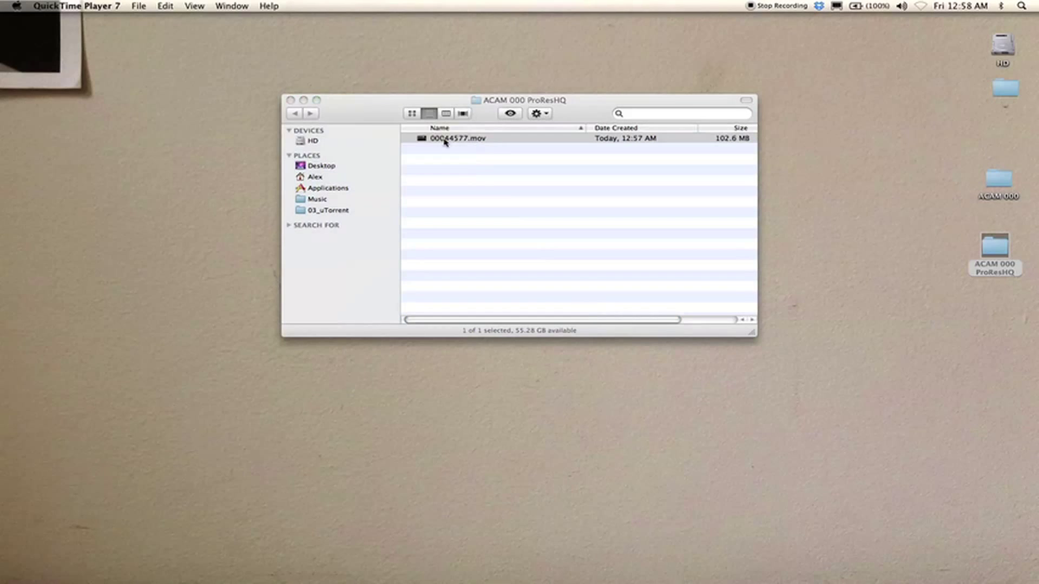
Step: Switch 00044577.mov to Actual Size and start playback of the graded ProRes footage
key(super+1)
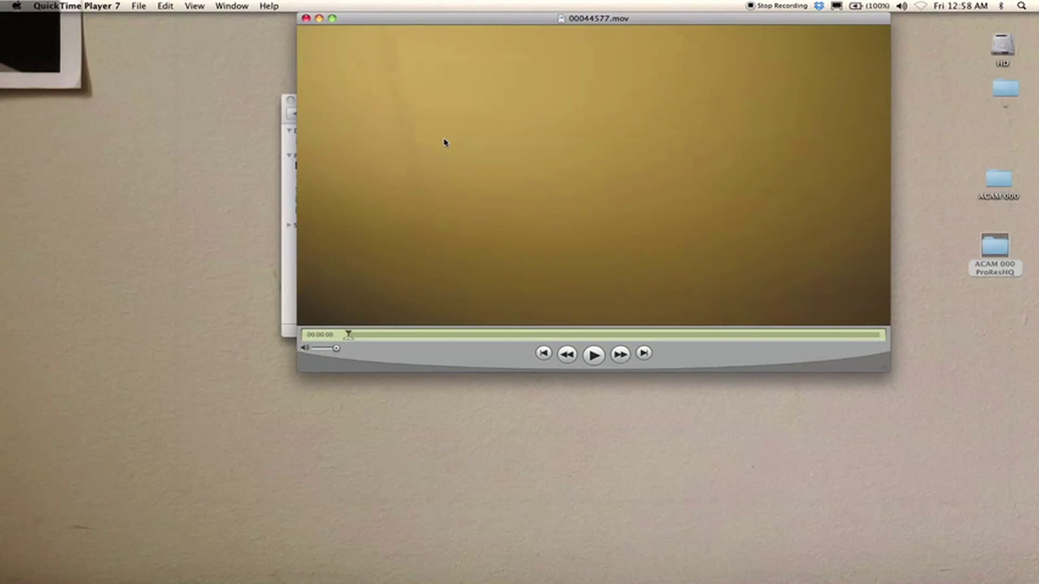
key(space)
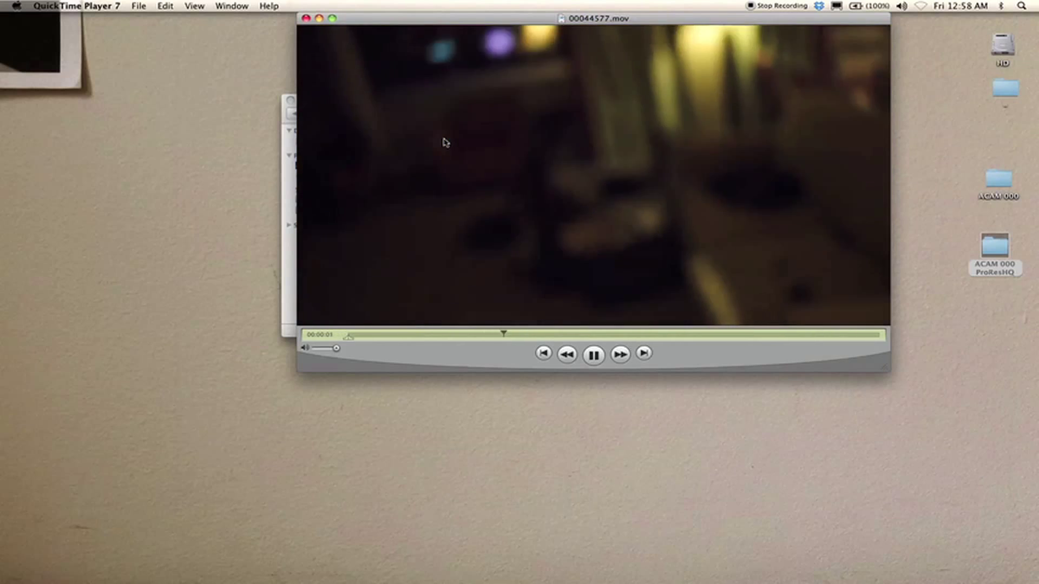